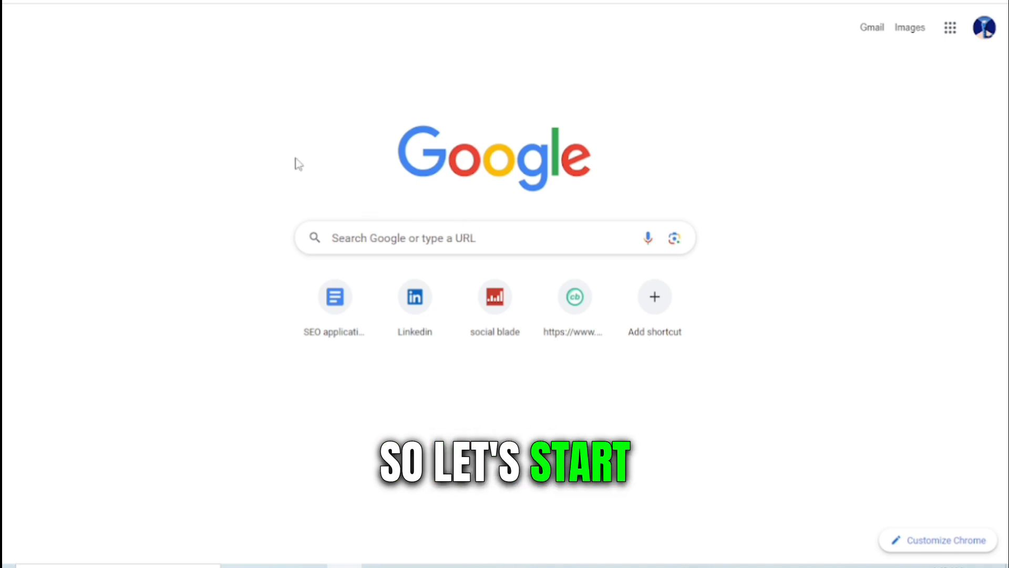
Step: Search Google for "hocco ai" and open the Hocoos AI Website Builder site from the results
{"action": "left_click", "coordinate": [414, 235]}
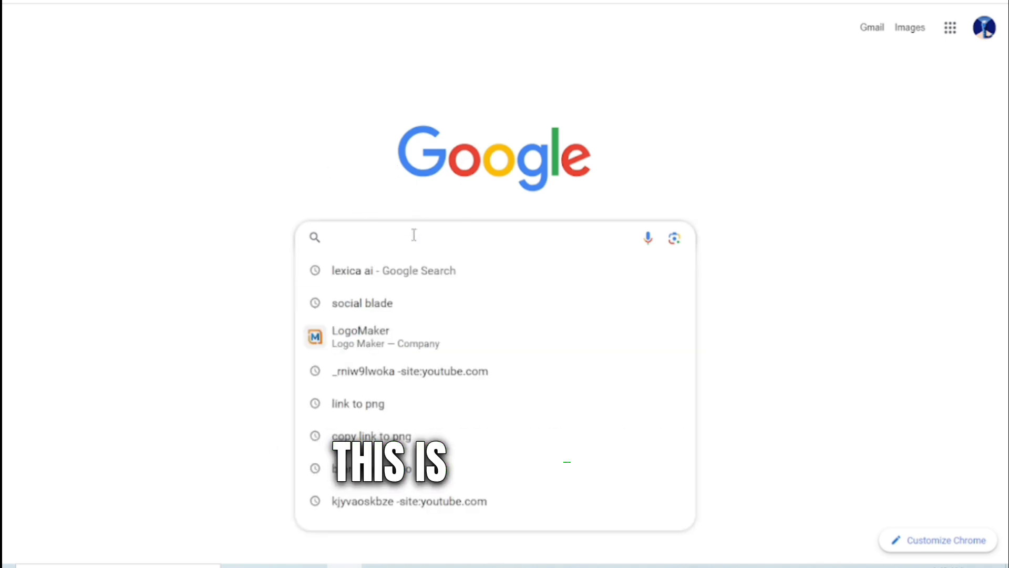
{"action": "type", "text": "hocco ai"}
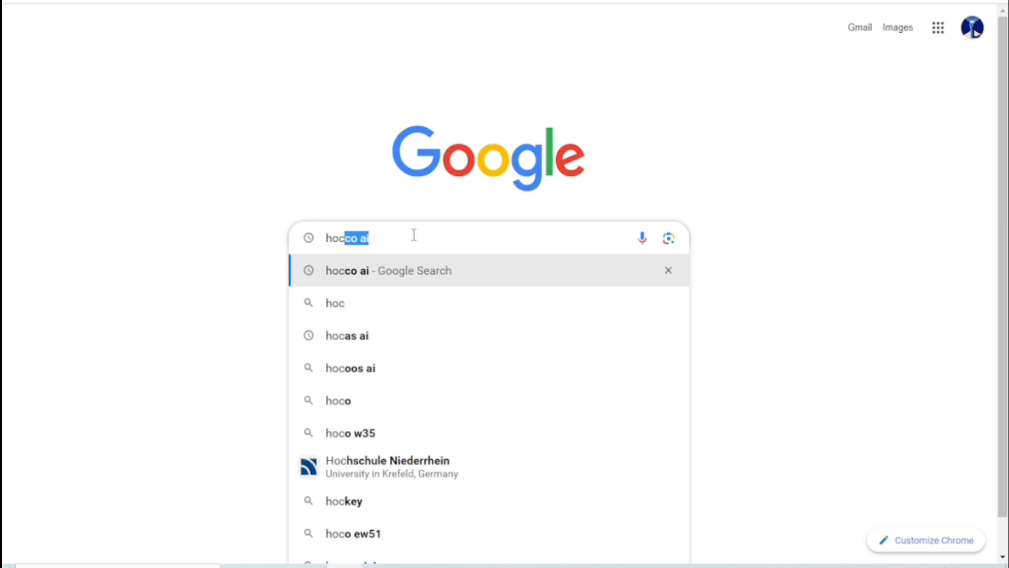
{"action": "left_click", "coordinate": [370, 276]}
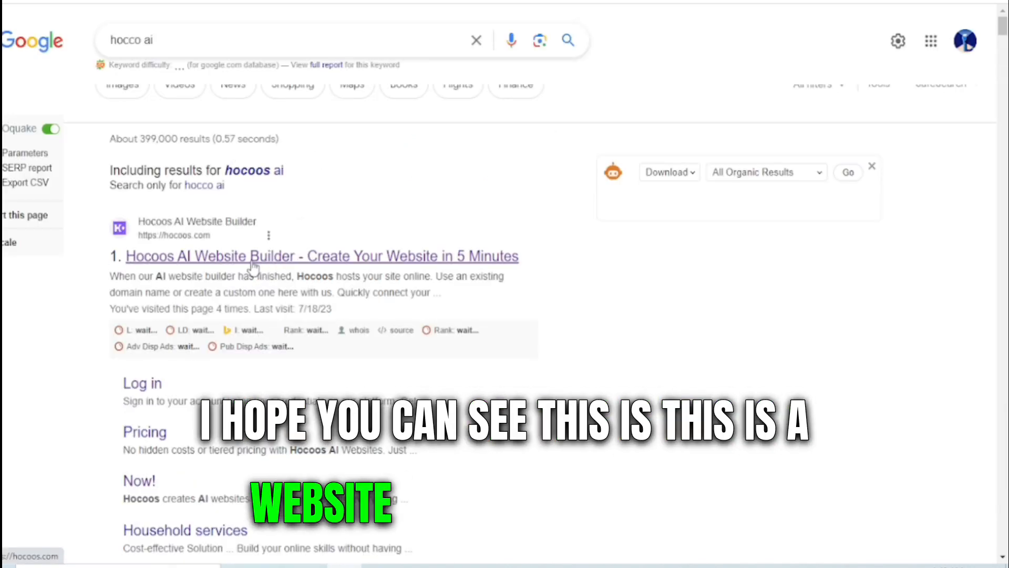
{"action": "left_click", "coordinate": [269, 257]}
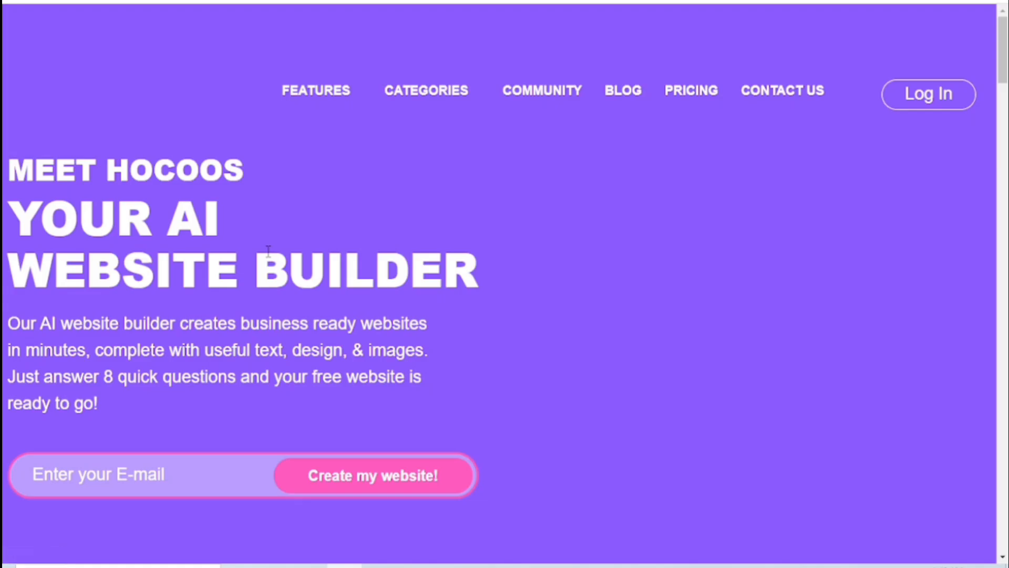
Step: Enter the e-mail address in the sign-up field and start creating the website
{"action": "scroll", "coordinate": [269, 251], "scroll_direction": "down", "scroll_amount": 5}
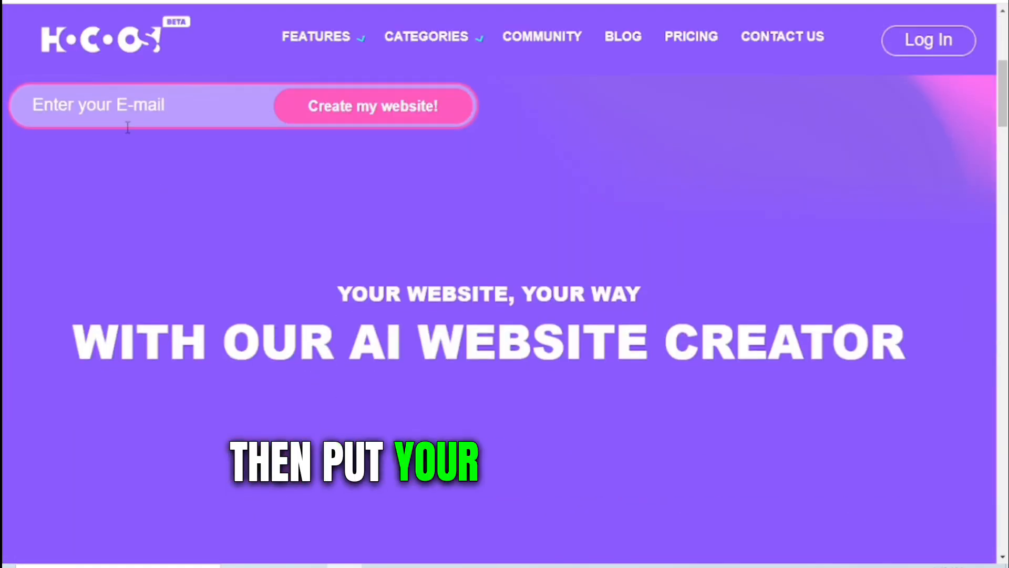
{"action": "left_click", "coordinate": [137, 107]}
{"action": "left_click", "coordinate": [121, 153]}
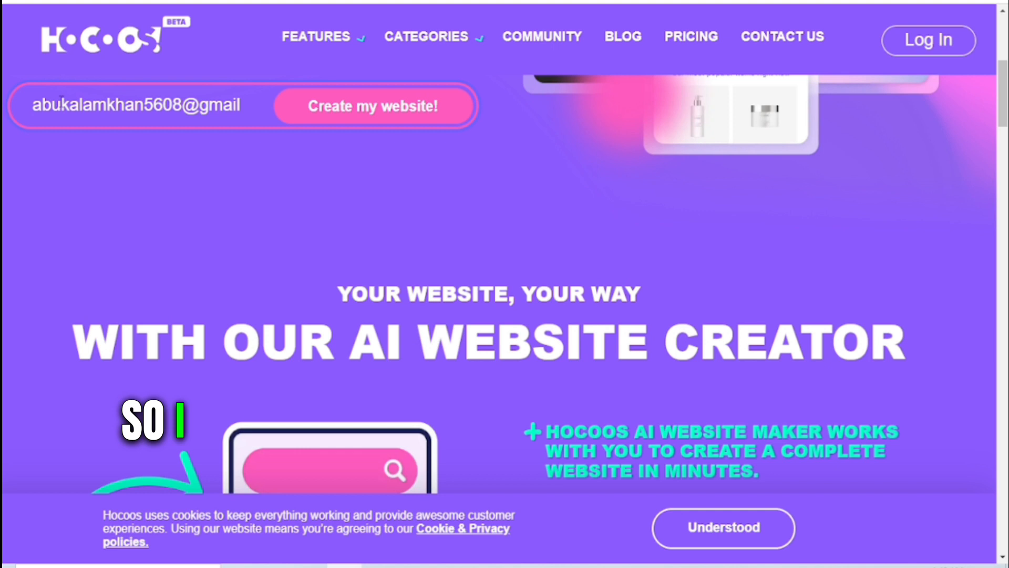
{"action": "left_click", "coordinate": [338, 108]}
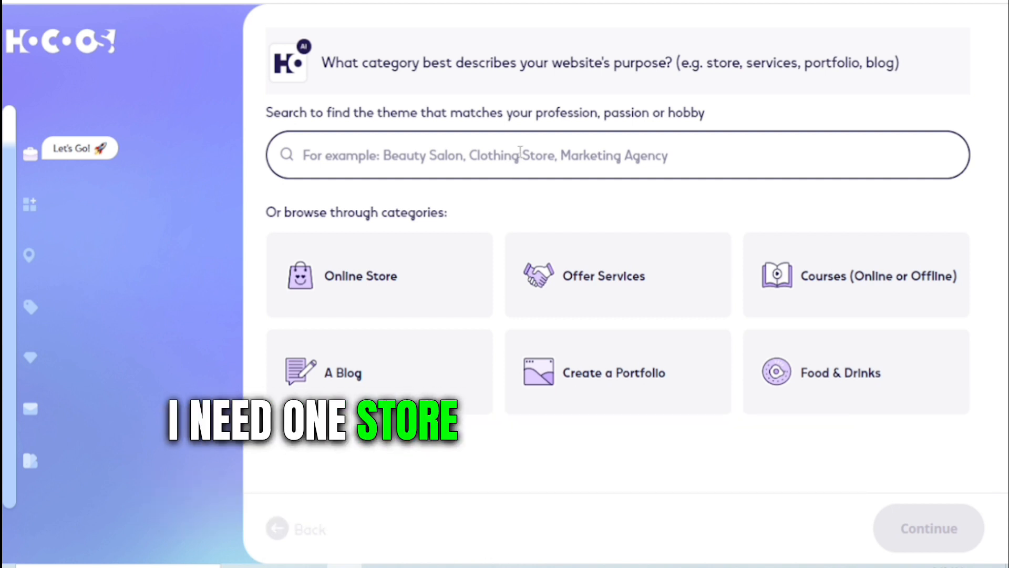
Step: Set the website category to gym equipment store, under Online Store's sport & fitness group, and continue
{"action": "left_click", "coordinate": [384, 280]}
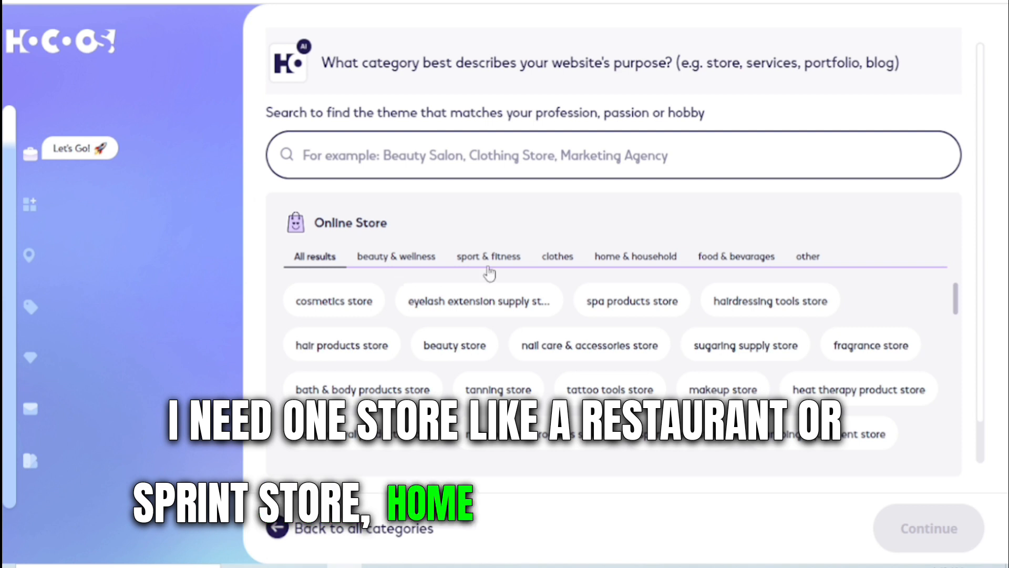
{"action": "left_click", "coordinate": [509, 265]}
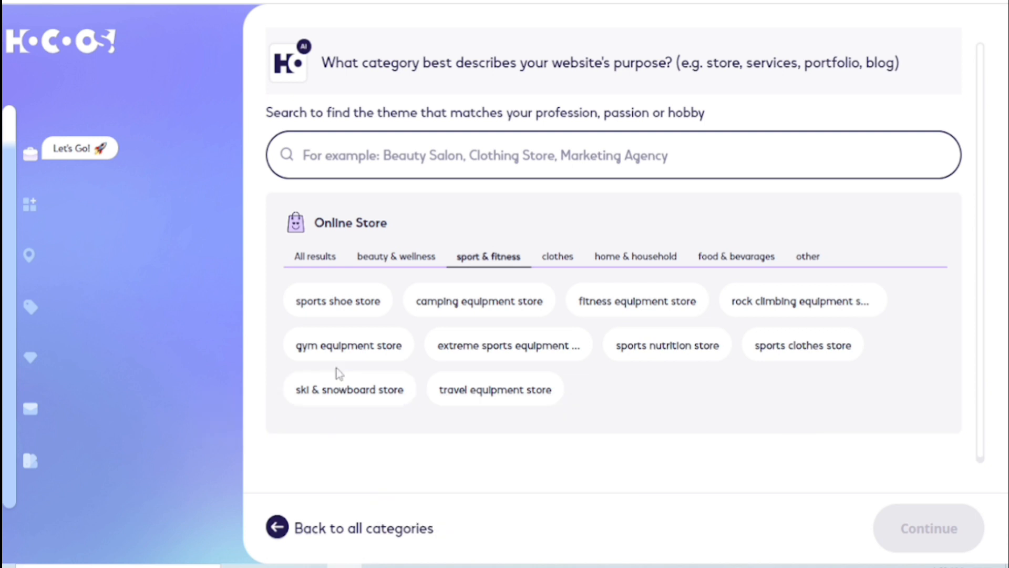
{"action": "left_click", "coordinate": [373, 353]}
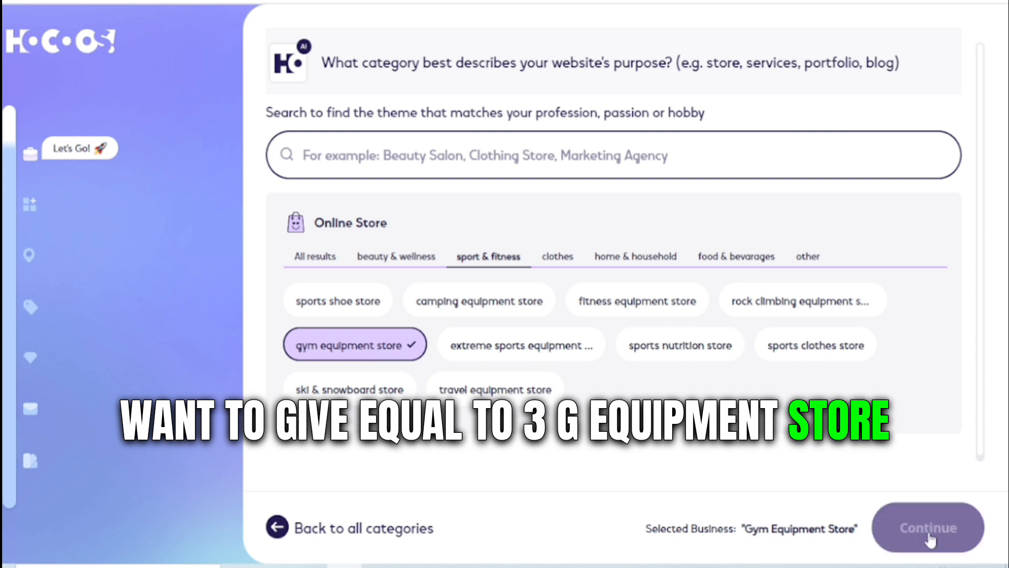
{"action": "left_click", "coordinate": [901, 525]}
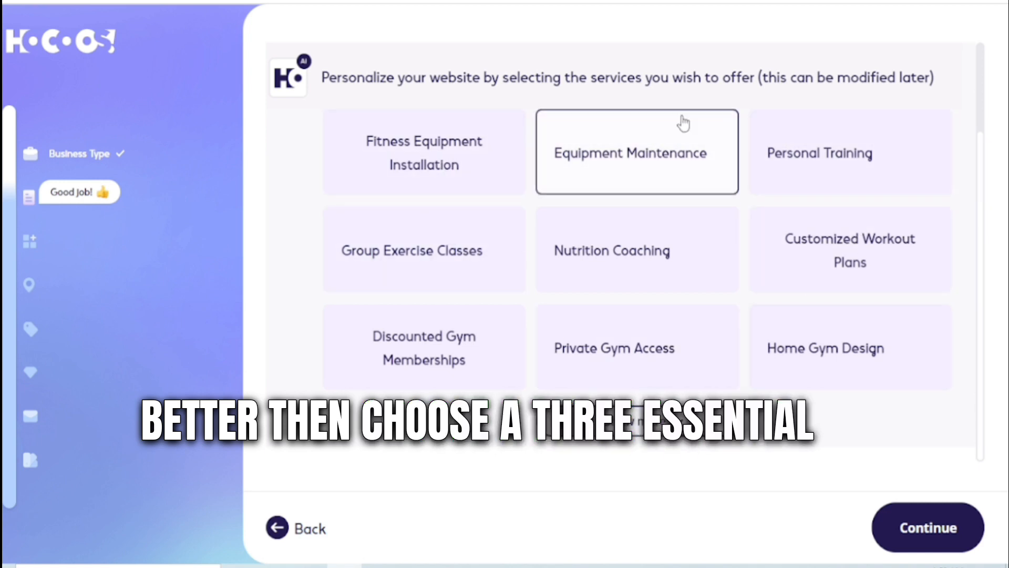
Step: Choose Fitness Equipment Installation, Group Exercise Classes and Personal Training as the offered services, and continue
{"action": "left_click", "coordinate": [418, 157]}
{"action": "left_click", "coordinate": [426, 266]}
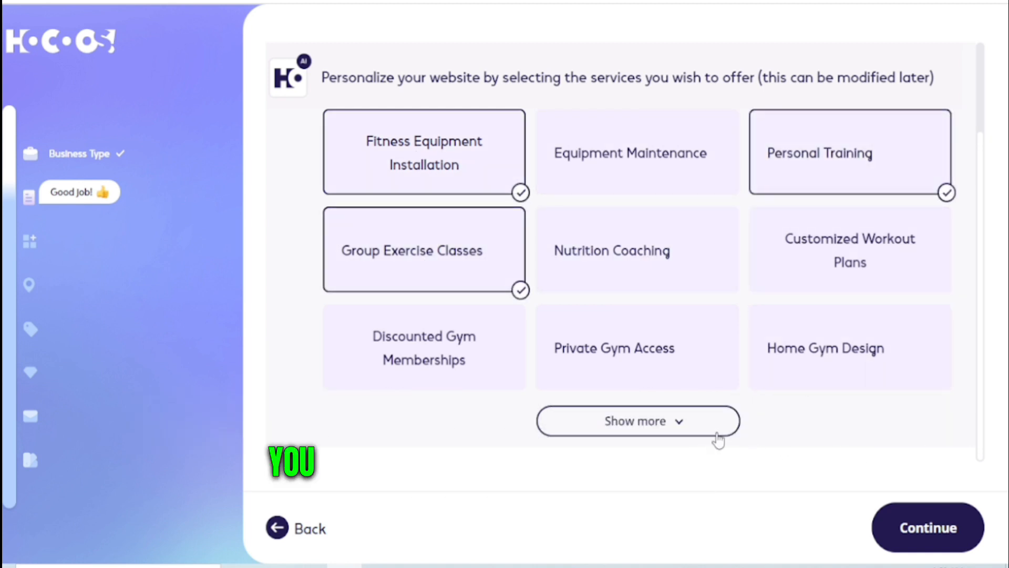
{"action": "left_click", "coordinate": [926, 552]}
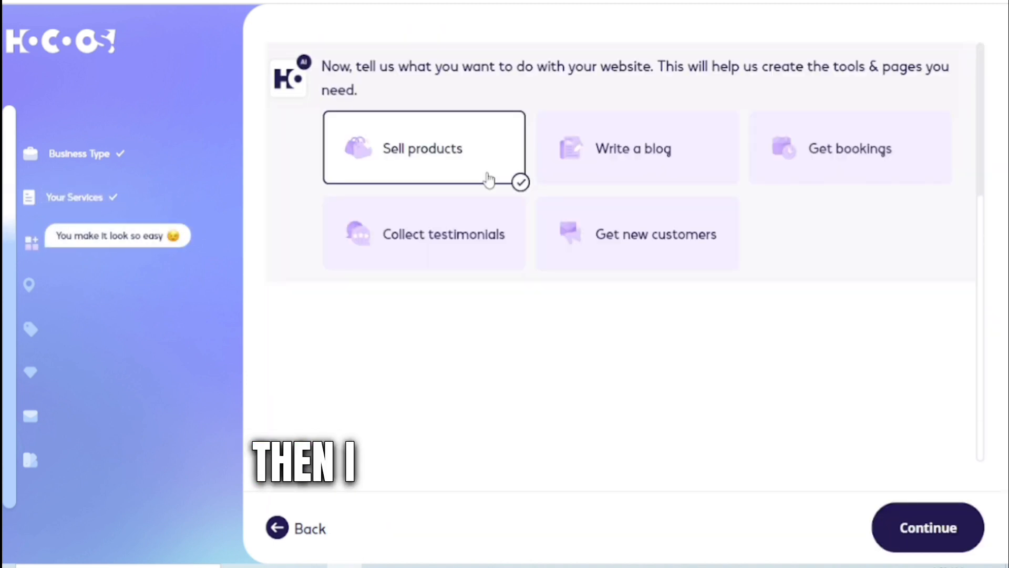
Step: Keep only Sell products selected as what the website should do, and continue
{"action": "left_click", "coordinate": [476, 179]}
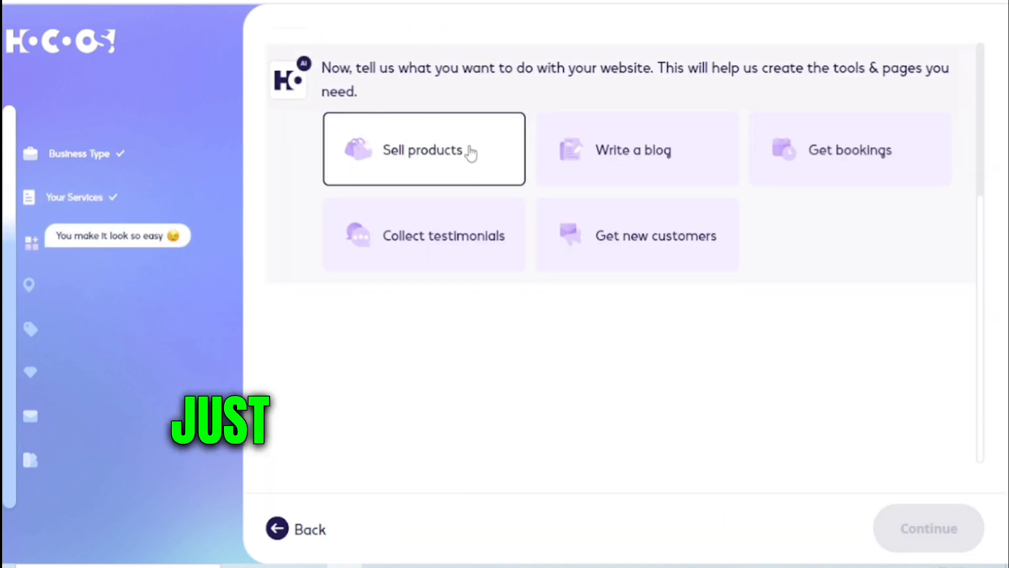
{"action": "left_click", "coordinate": [465, 174]}
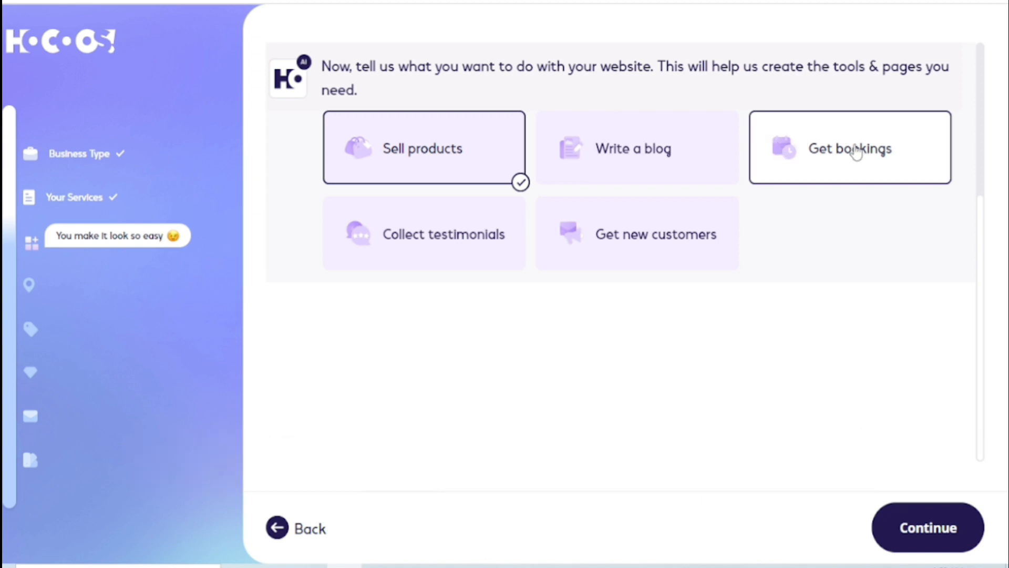
{"action": "left_click", "coordinate": [442, 162]}
{"action": "left_click", "coordinate": [444, 162]}
{"action": "scroll", "coordinate": [827, 377], "scroll_direction": "up", "scroll_amount": 1}
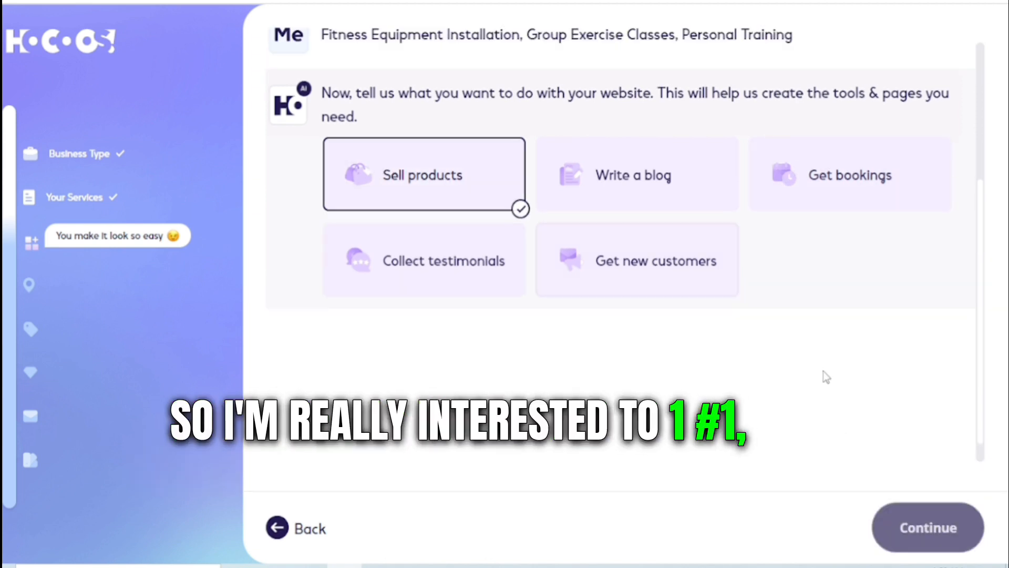
{"action": "left_click", "coordinate": [923, 534]}
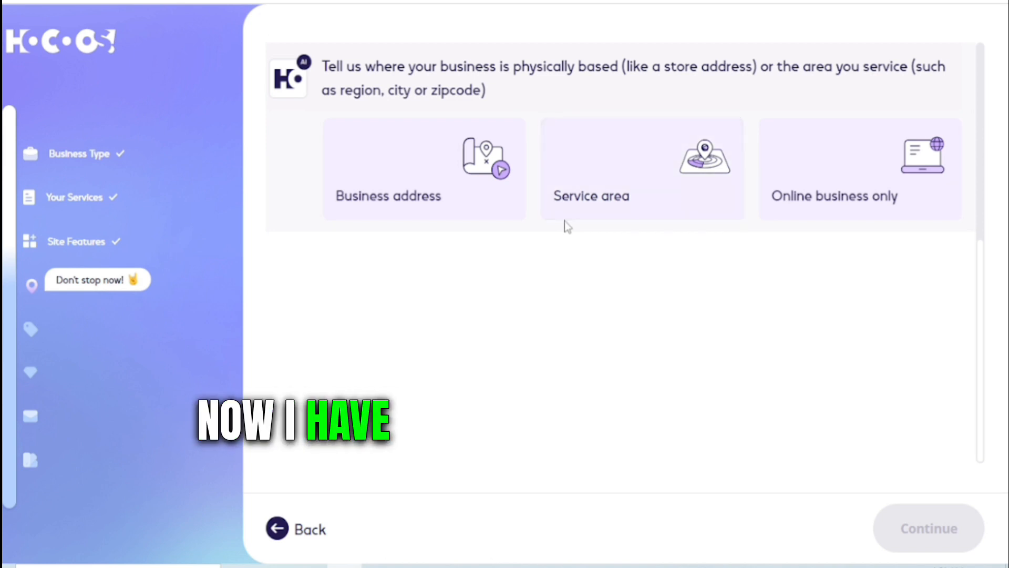
Step: Set the business location to Online business only and name the business "nr"
{"action": "scroll", "coordinate": [567, 225], "scroll_direction": "up", "scroll_amount": 1}
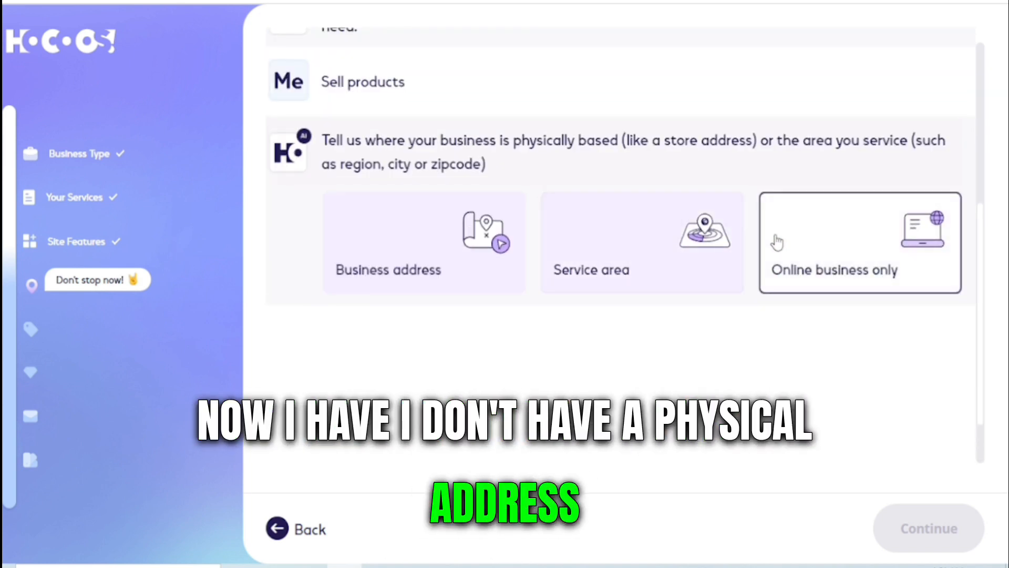
{"action": "left_click", "coordinate": [890, 254]}
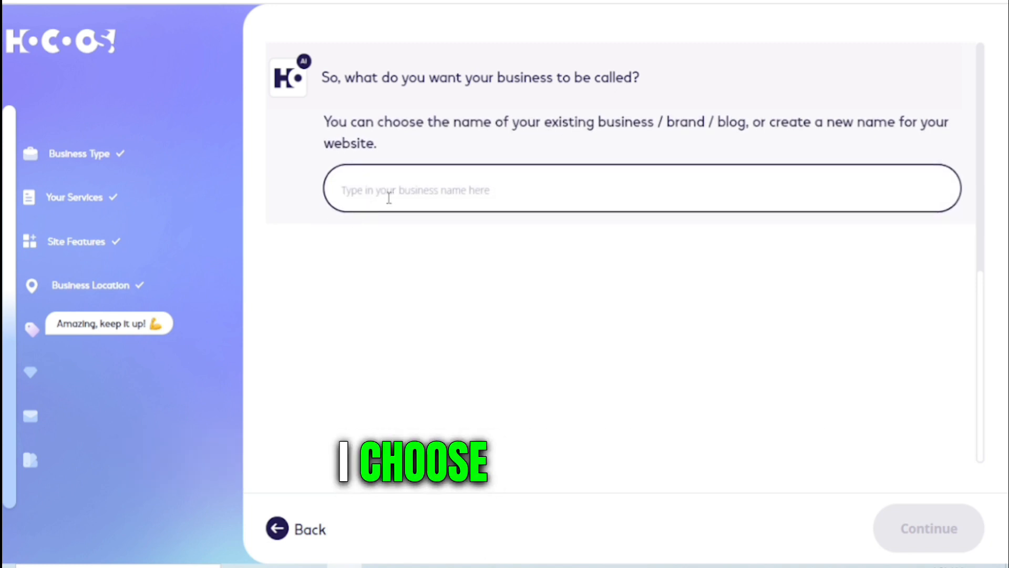
{"action": "type", "text": "nr"}
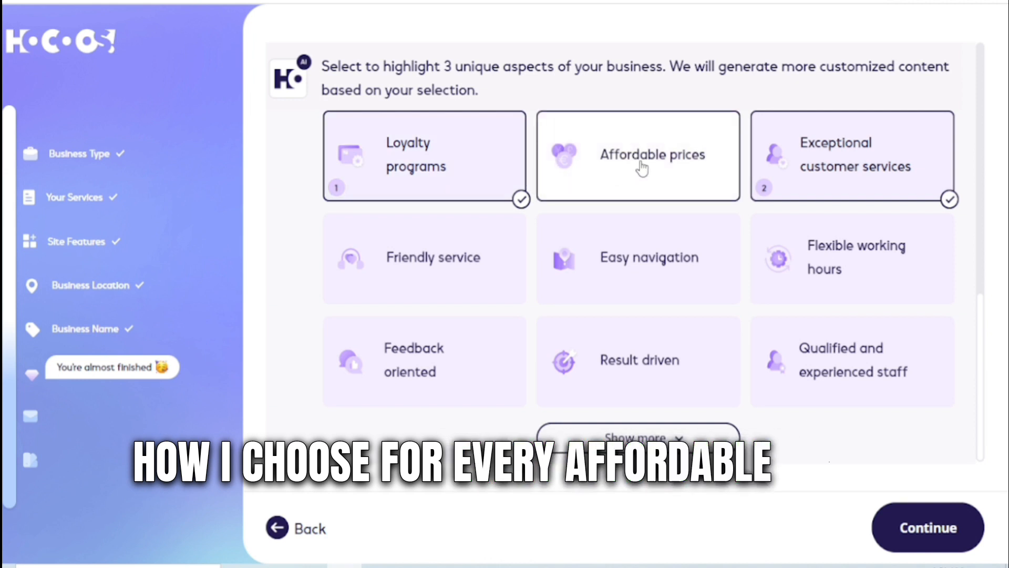
Step: Highlight Loyalty programs, Exceptional customer services and Affordable prices, and accept Website contact form as the contact method
{"action": "left_click", "coordinate": [642, 168]}
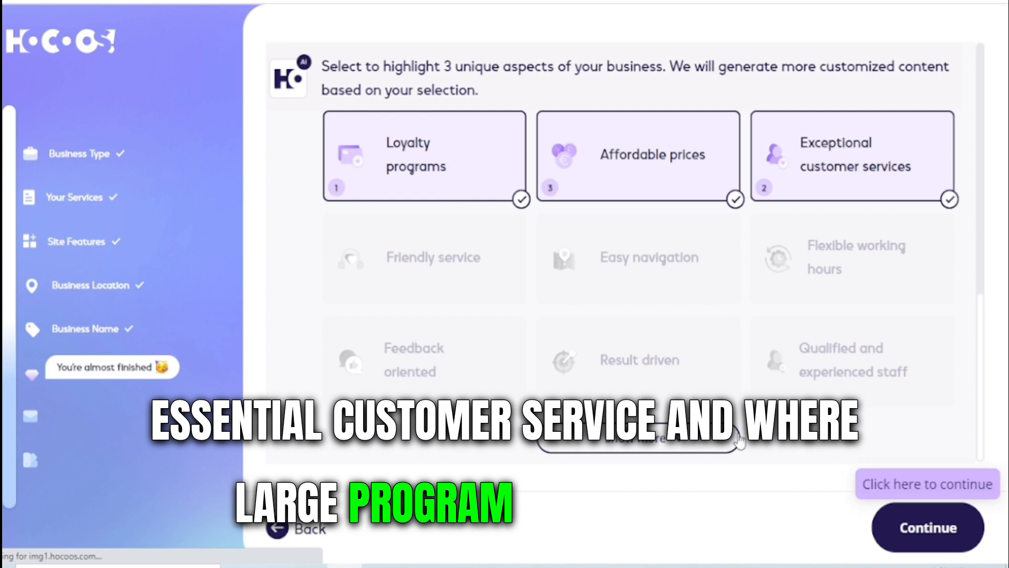
{"action": "left_click", "coordinate": [913, 530]}
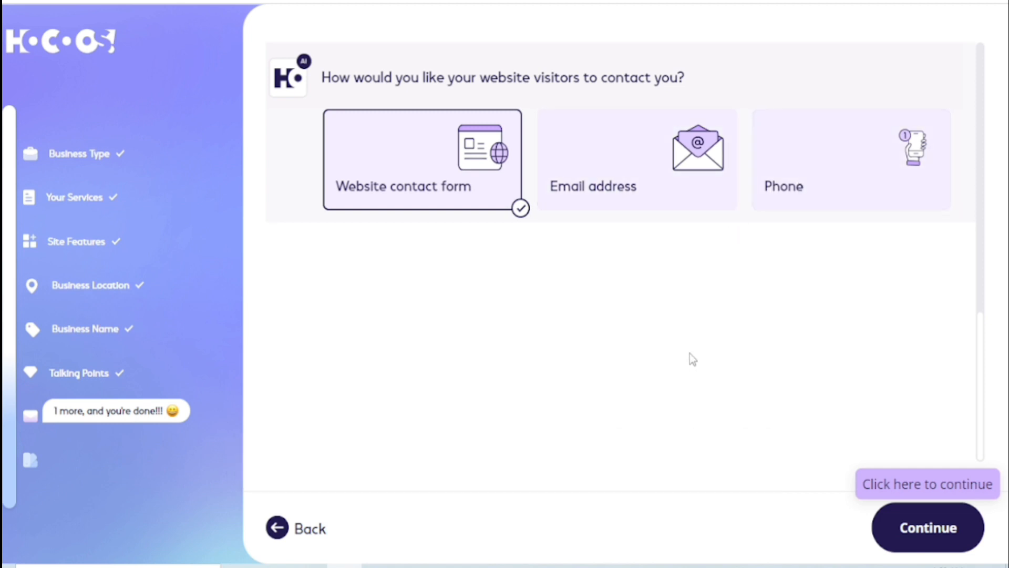
{"action": "left_click", "coordinate": [924, 530]}
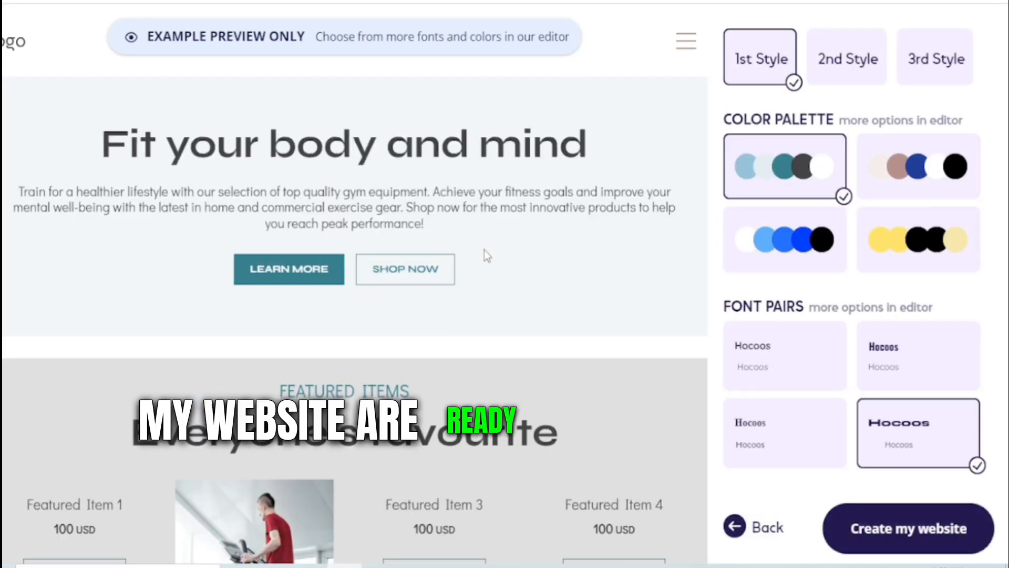
Step: Review the first style's preview, choose the 2nd Style with its green and pink palette, and create the website
{"action": "scroll", "coordinate": [370, 255], "scroll_direction": "down", "scroll_amount": 5}
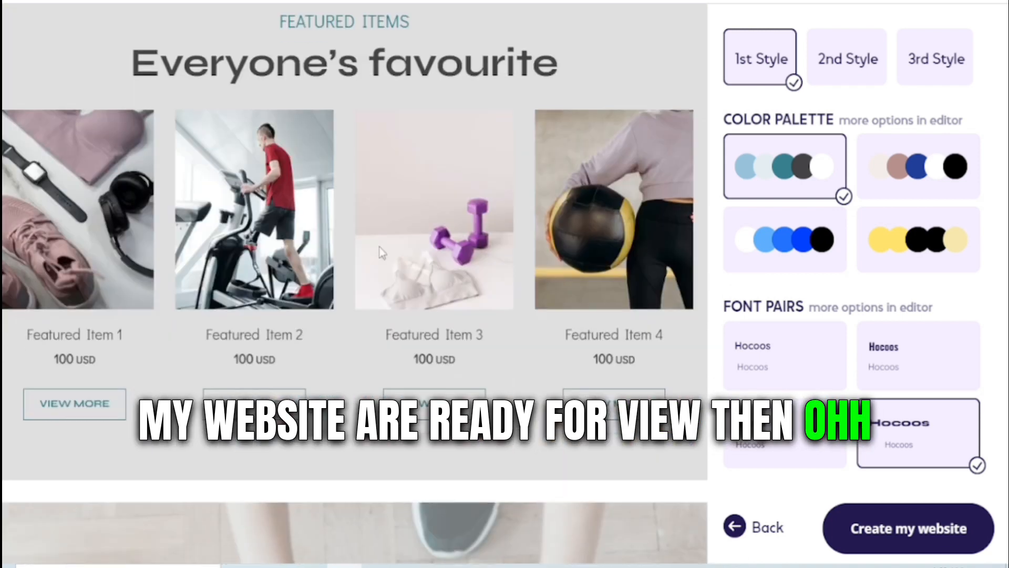
{"action": "scroll", "coordinate": [450, 270], "scroll_direction": "down", "scroll_amount": 5}
{"action": "scroll", "coordinate": [320, 257], "scroll_direction": "down", "scroll_amount": 8}
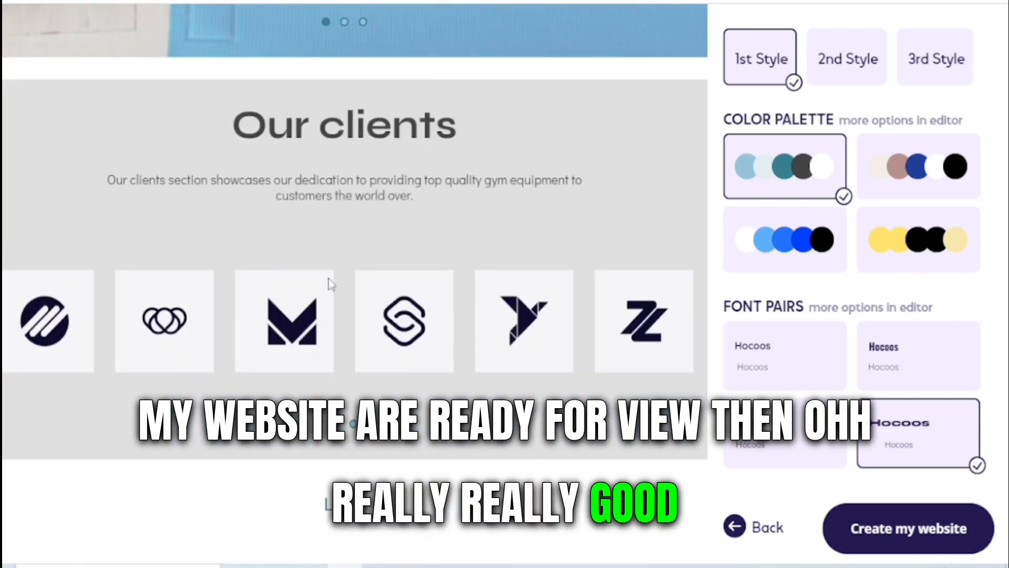
{"action": "scroll", "coordinate": [353, 323], "scroll_direction": "up", "scroll_amount": 15}
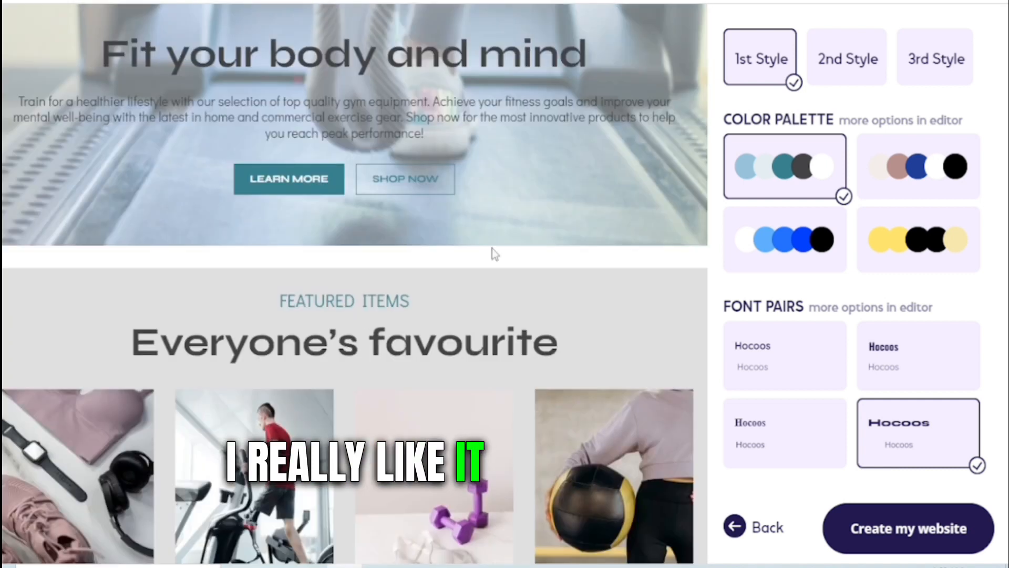
{"action": "scroll", "coordinate": [420, 158], "scroll_direction": "up", "scroll_amount": 2}
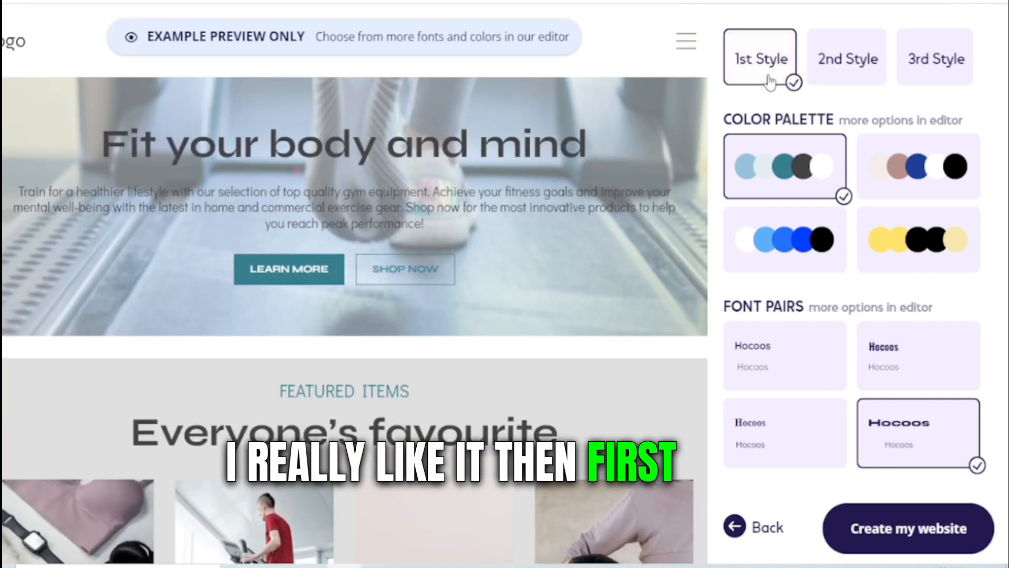
{"action": "left_click", "coordinate": [849, 71]}
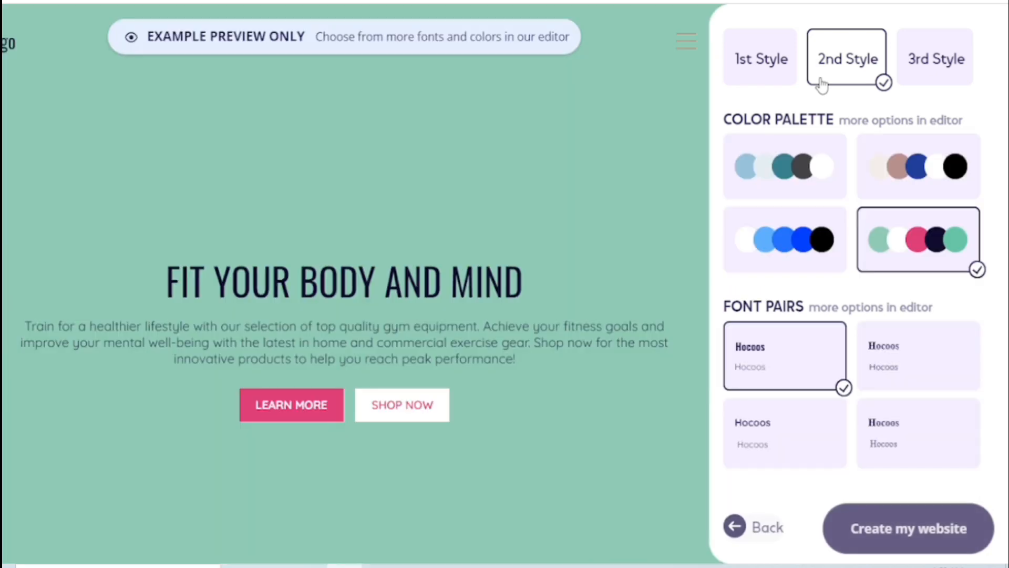
{"action": "scroll", "coordinate": [405, 205], "scroll_direction": "down", "scroll_amount": 12}
{"action": "scroll", "coordinate": [393, 230], "scroll_direction": "up", "scroll_amount": 12}
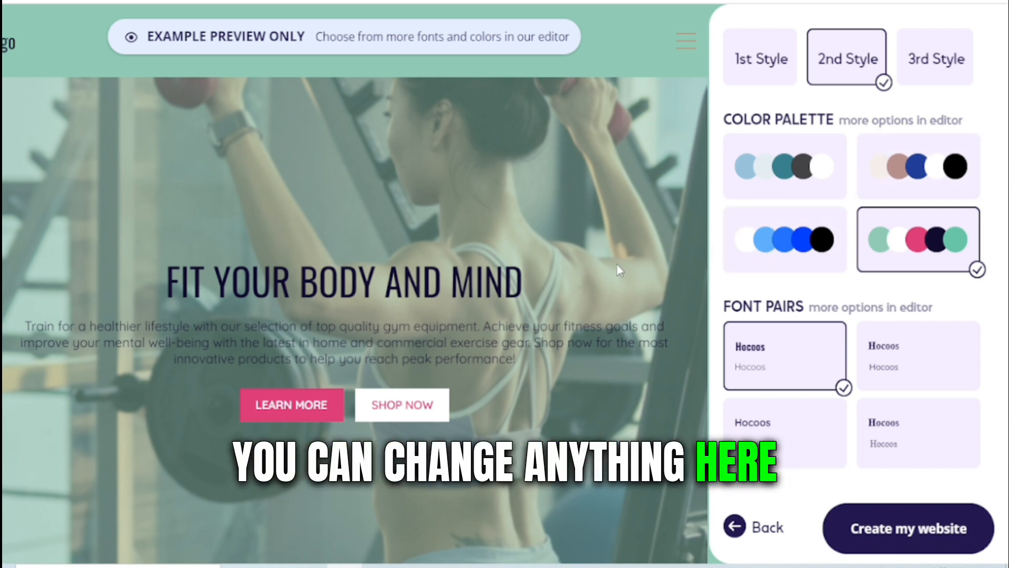
{"action": "left_click", "coordinate": [913, 535]}
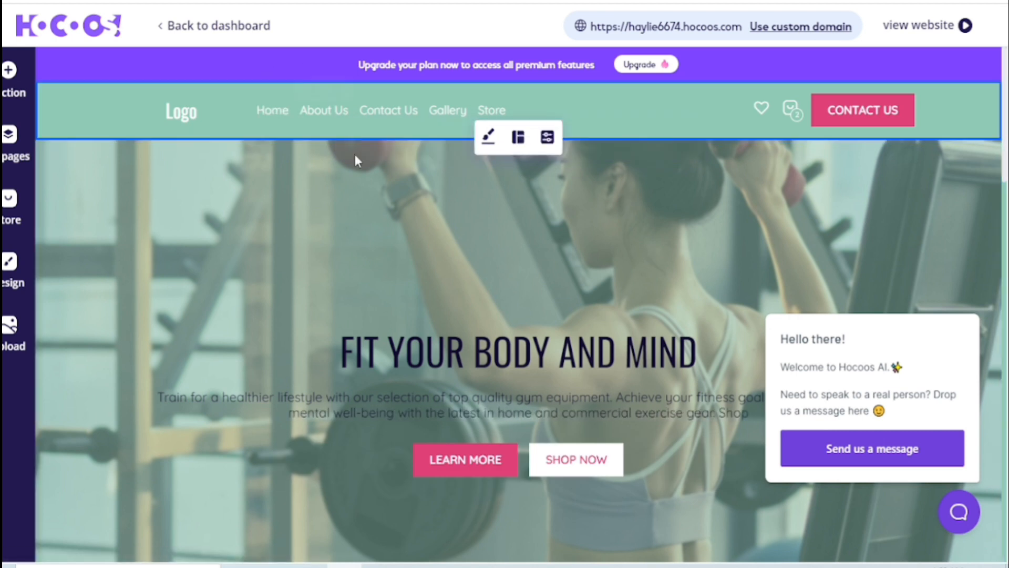
Step: Look at the custom domain options for the website and close them without choosing one
{"action": "left_click", "coordinate": [794, 32]}
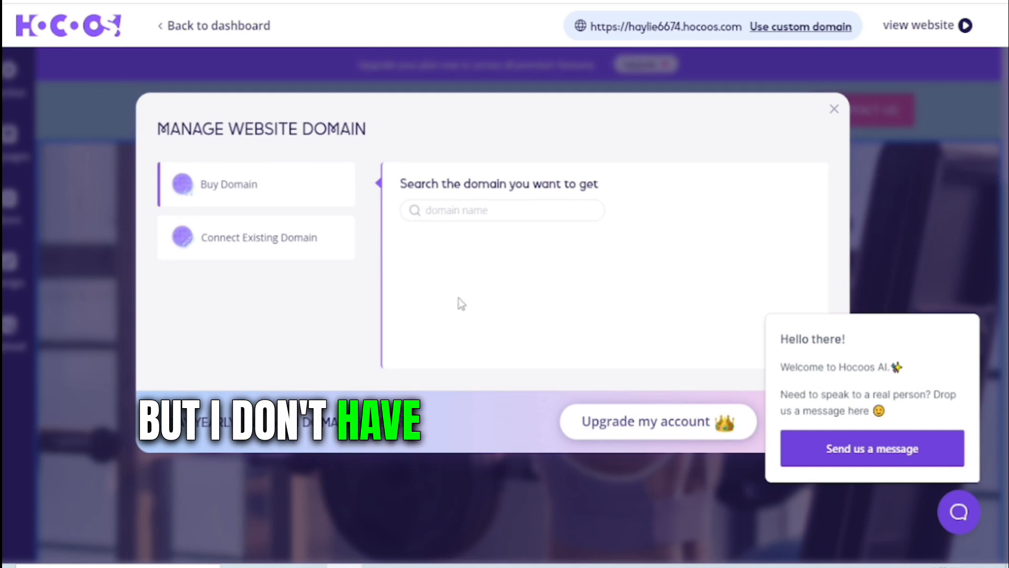
{"action": "left_click", "coordinate": [835, 110]}
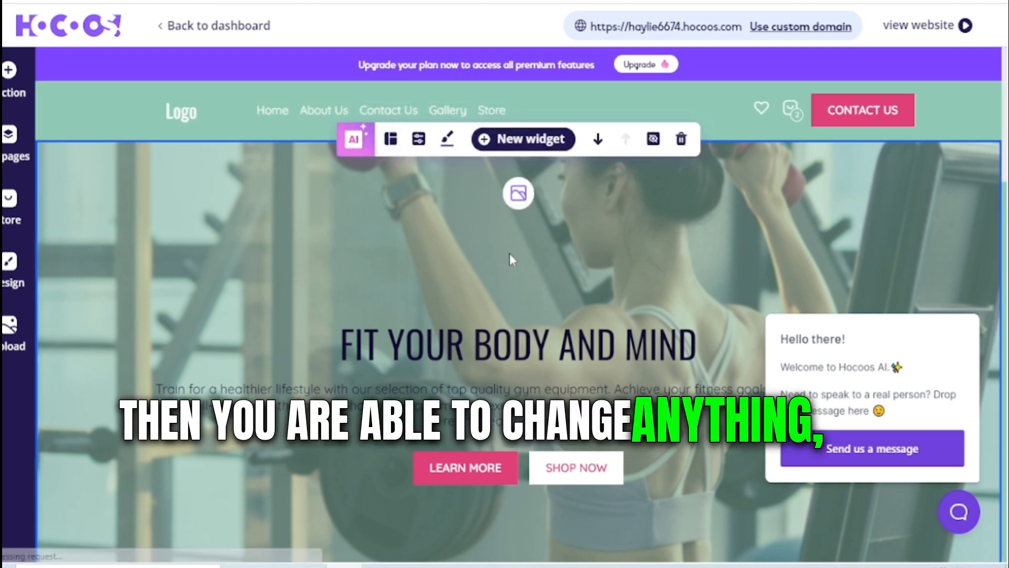
Step: Examine the generated home page in the editor, from the hero and featured items down to the clients section
{"action": "scroll", "coordinate": [433, 352], "scroll_direction": "down", "scroll_amount": 5}
{"action": "scroll", "coordinate": [433, 352], "scroll_direction": "down", "scroll_amount": 5}
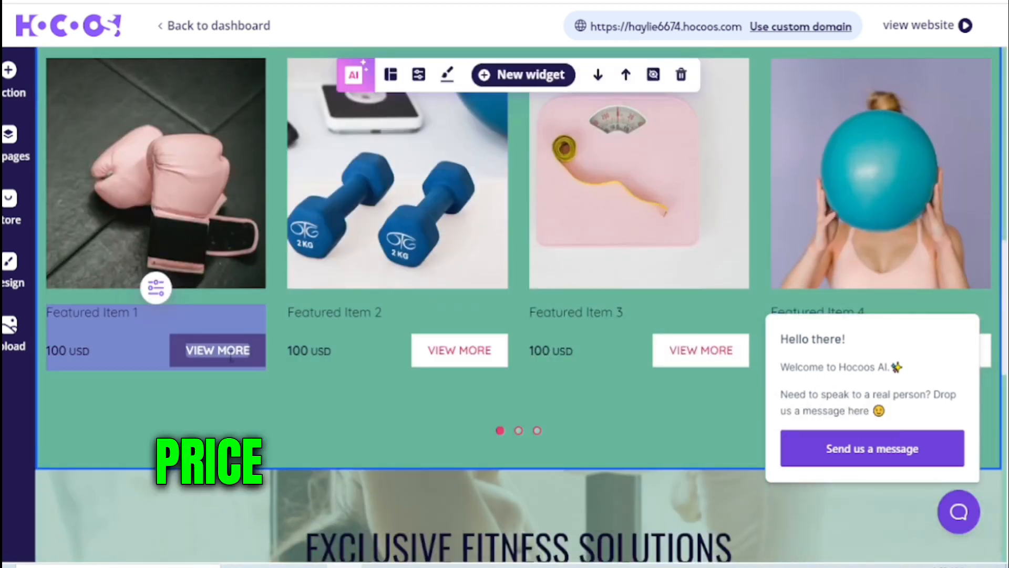
{"action": "scroll", "coordinate": [462, 346], "scroll_direction": "down", "scroll_amount": 10}
{"action": "scroll", "coordinate": [468, 347], "scroll_direction": "up", "scroll_amount": 13}
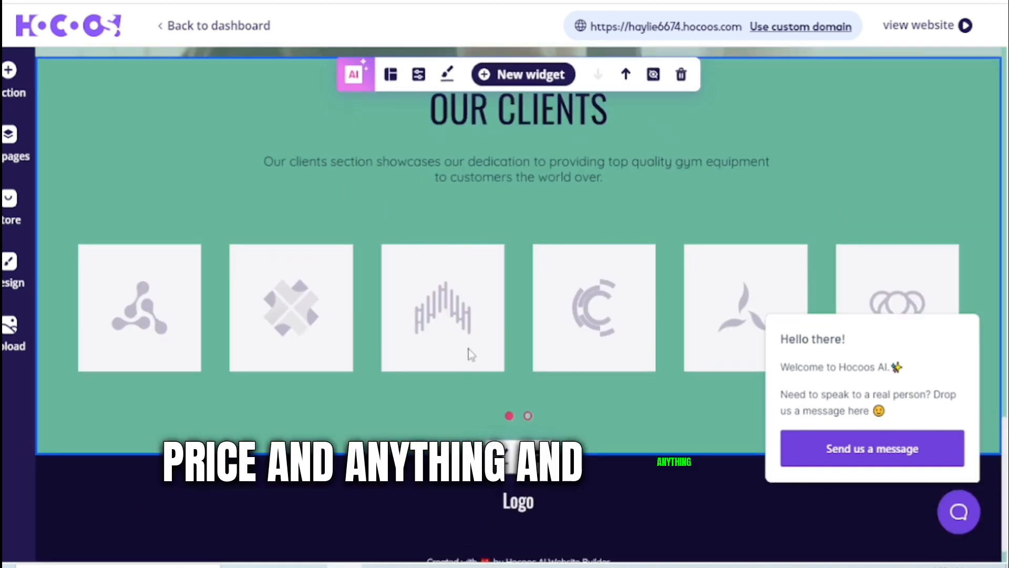
{"action": "scroll", "coordinate": [469, 355], "scroll_direction": "up", "scroll_amount": 7}
{"action": "scroll", "coordinate": [473, 358], "scroll_direction": "down", "scroll_amount": 8}
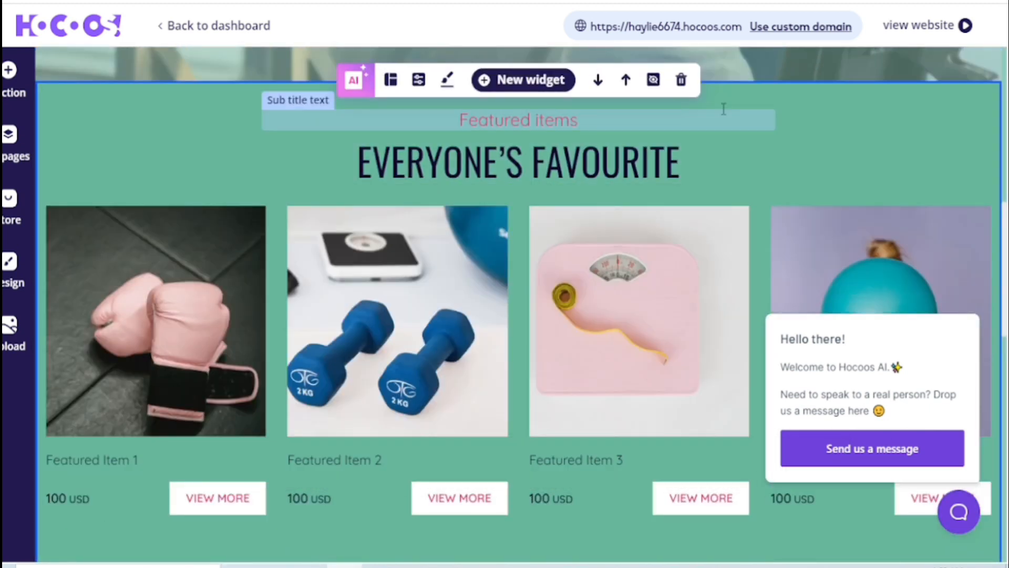
{"action": "left_click", "coordinate": [724, 117]}
{"action": "scroll", "coordinate": [809, 327], "scroll_direction": "up", "scroll_amount": 5}
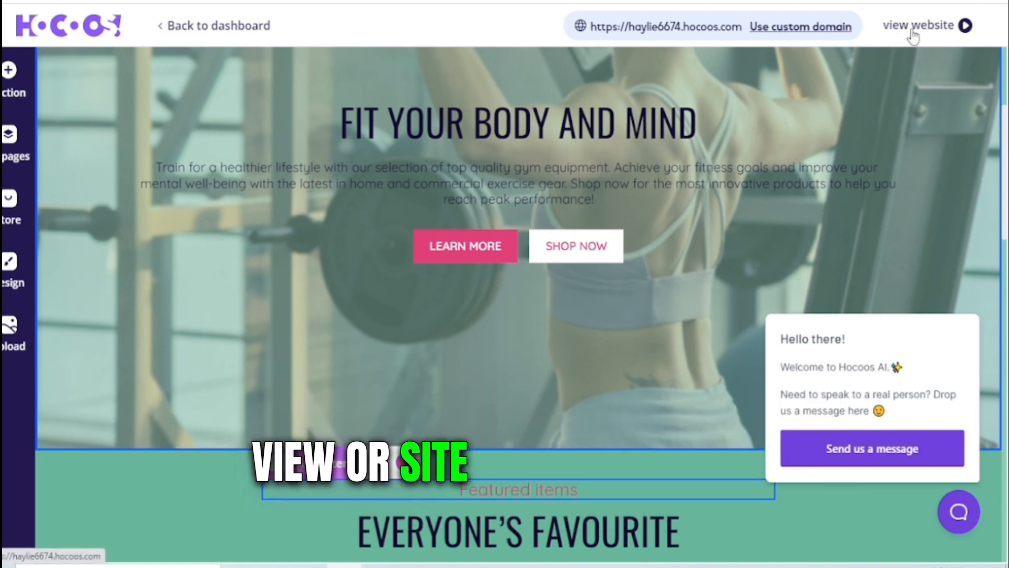
Step: Open the live view of the website and look through its whole home page
{"action": "left_click", "coordinate": [913, 33]}
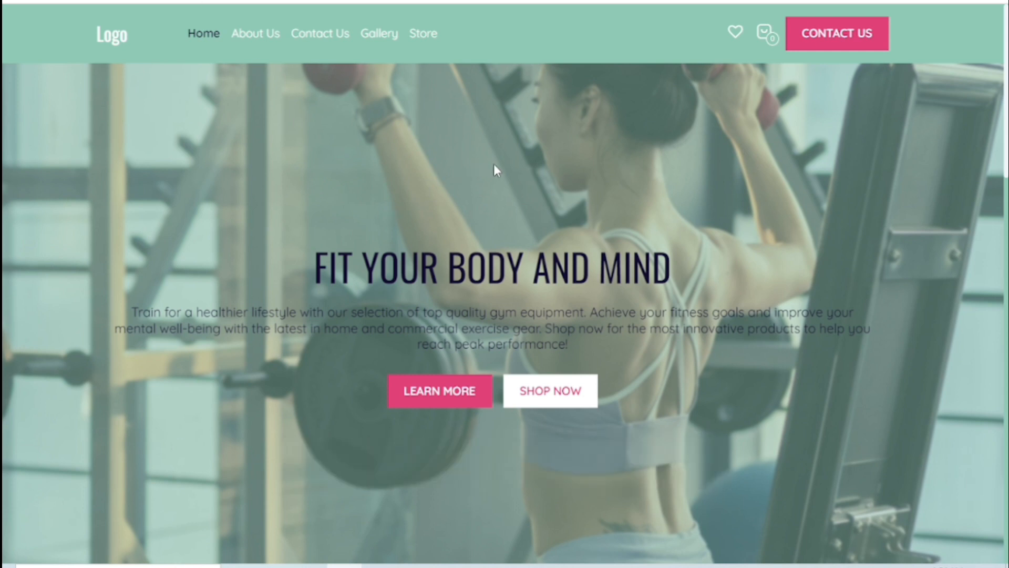
{"action": "scroll", "coordinate": [494, 169], "scroll_direction": "down", "scroll_amount": 20}
{"action": "scroll", "coordinate": [527, 255], "scroll_direction": "up", "scroll_amount": 15}
{"action": "scroll", "coordinate": [552, 268], "scroll_direction": "up", "scroll_amount": 10}
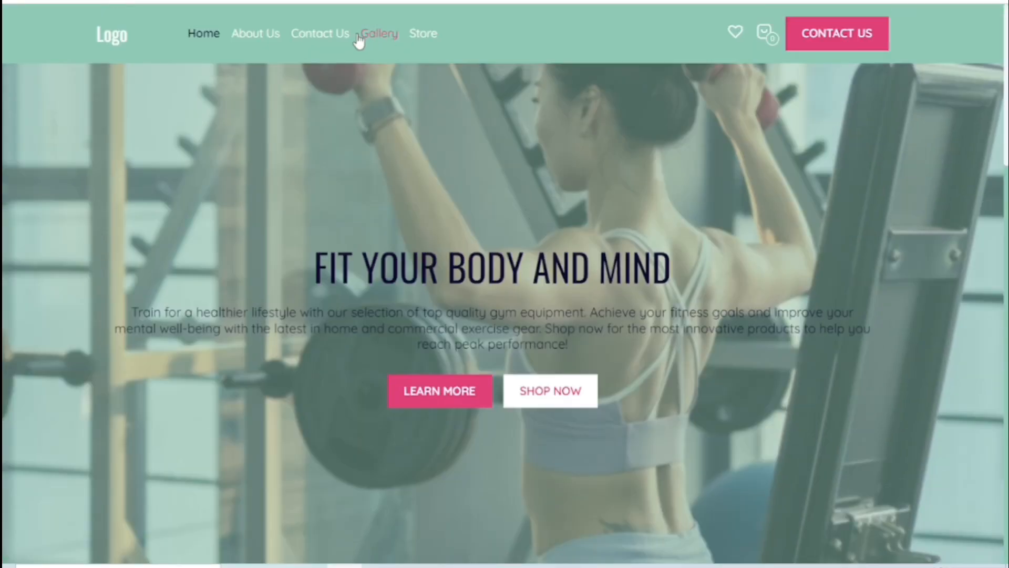